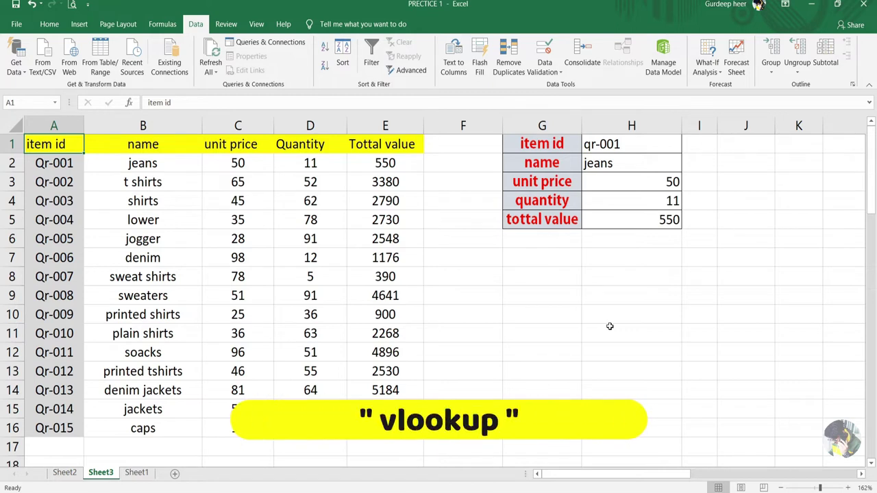
Step: Pick a different item id from H1's dropdown
left_click(649, 145)
left_click(686, 147)
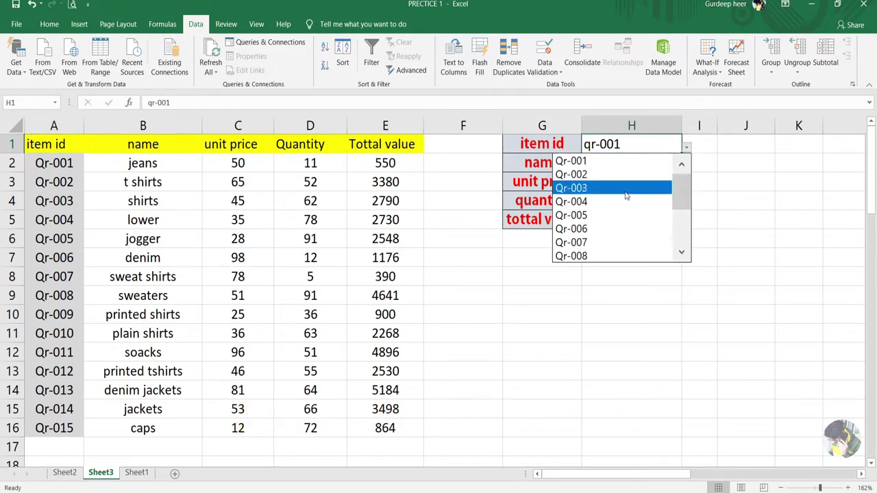
left_click(620, 199)
left_click(618, 200)
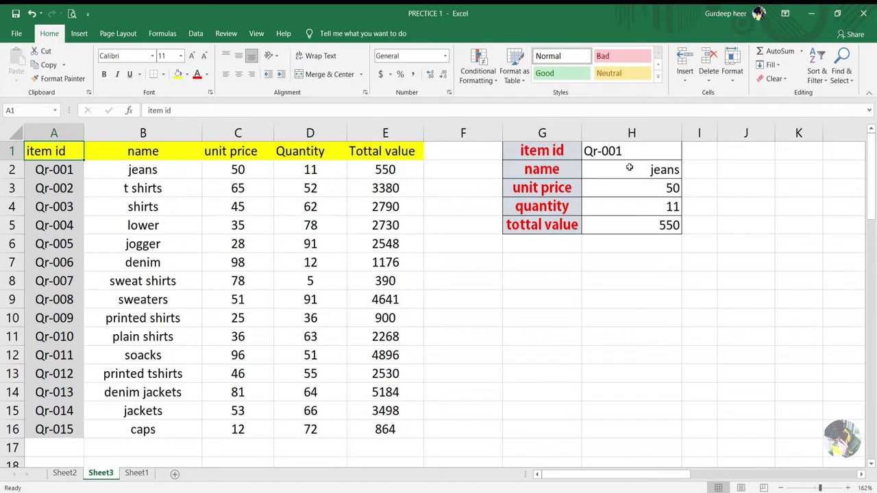
Step: Clear the looked-up values from H2:H5, leaving Qr-001 in H1
left_click_drag(629, 167, 638, 220)
key("Delete")
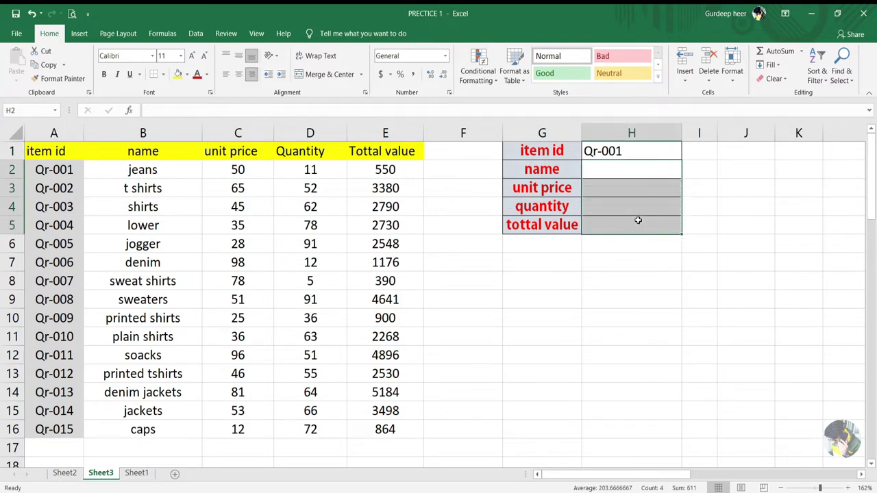
left_click_drag(648, 156, 649, 192)
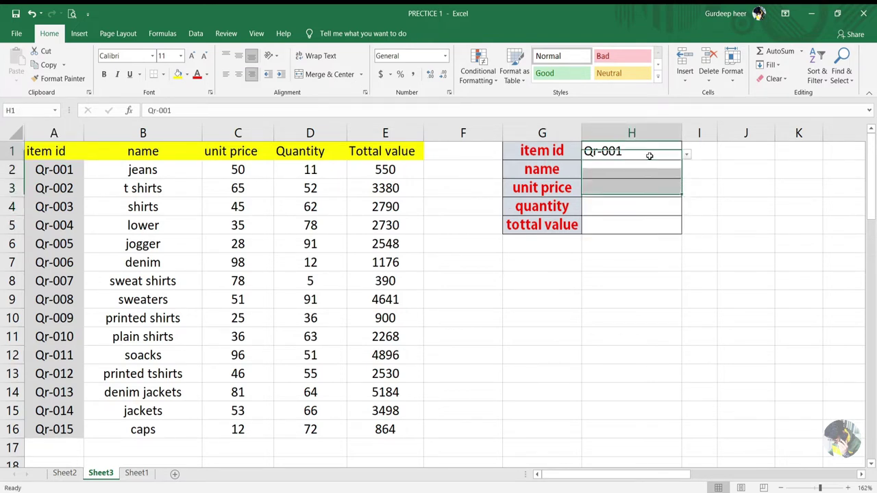
left_click(648, 156)
left_click(687, 159)
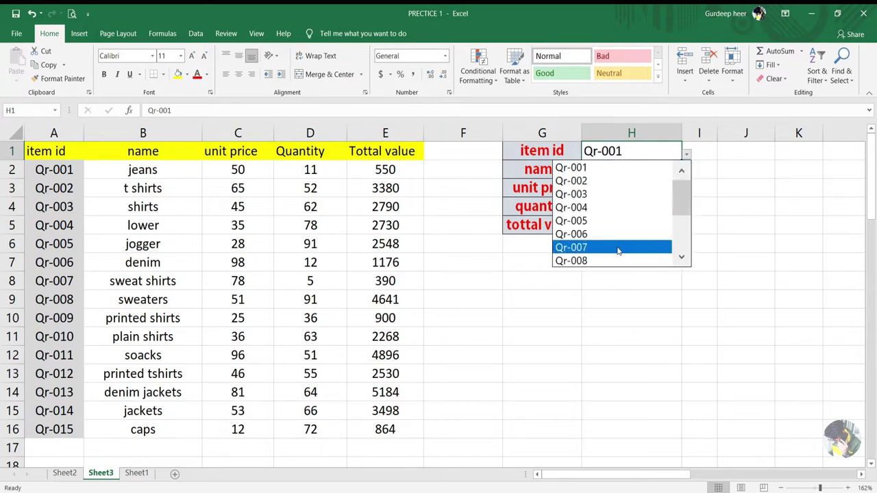
left_click(623, 167)
left_click(629, 164)
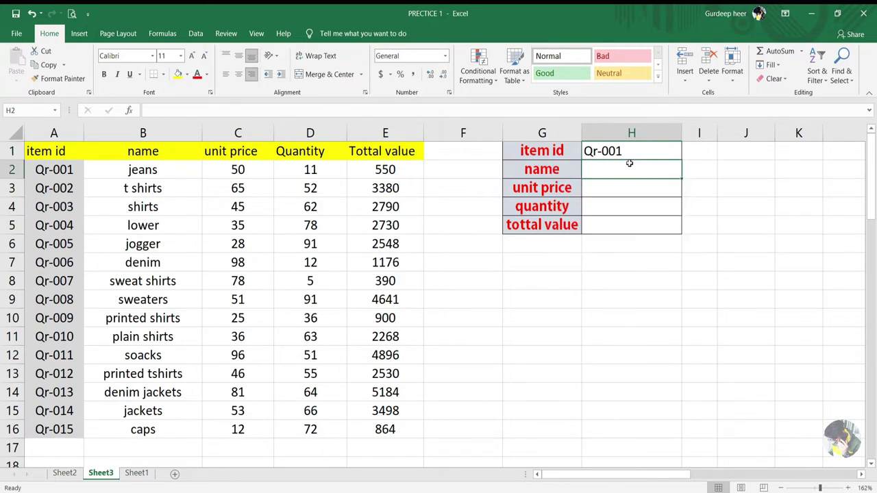
Step: Delete H1's item id and use Clear All to remove its dropdown
left_click(641, 156)
key("Delete")
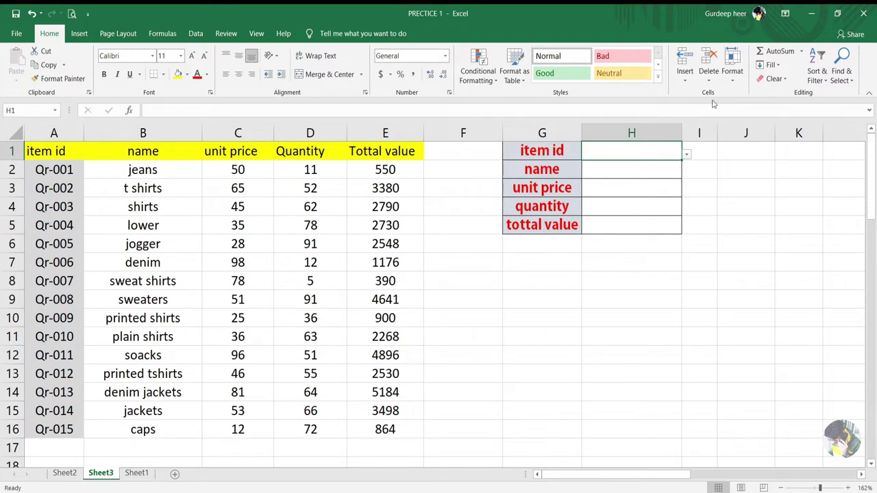
left_click(775, 79)
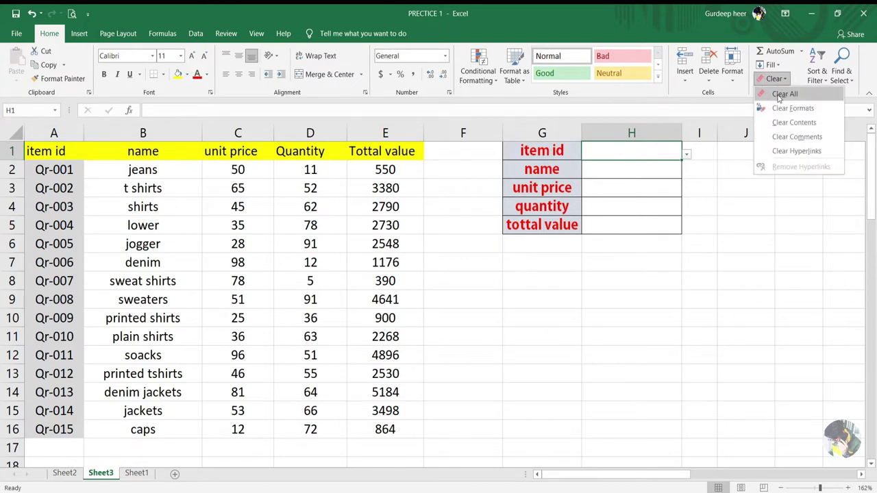
left_click(781, 94)
left_click(716, 190)
left_click(624, 149)
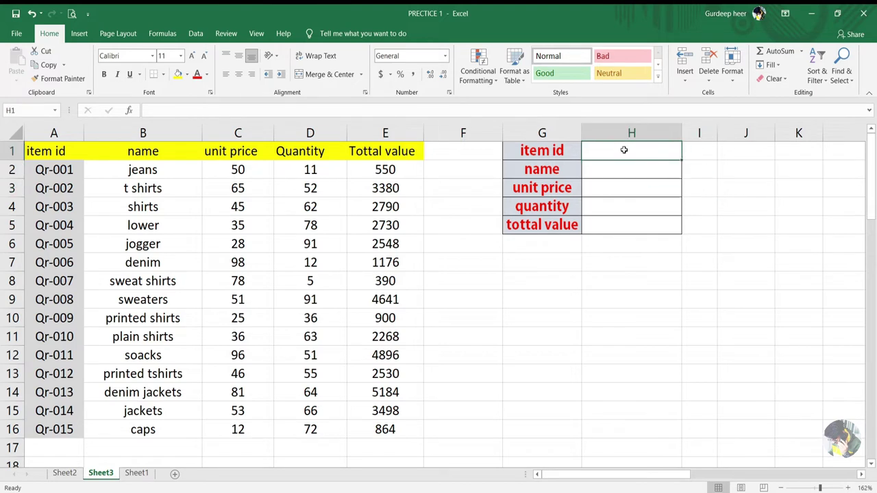
Step: Give H1 a List validation sourced from $A$2:$A$16 and choose Qr-001 in it
left_click(195, 33)
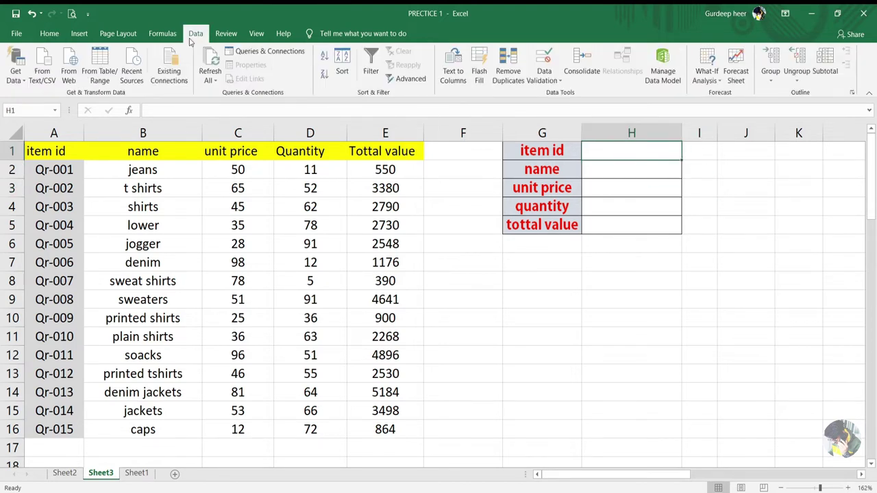
left_click(538, 63)
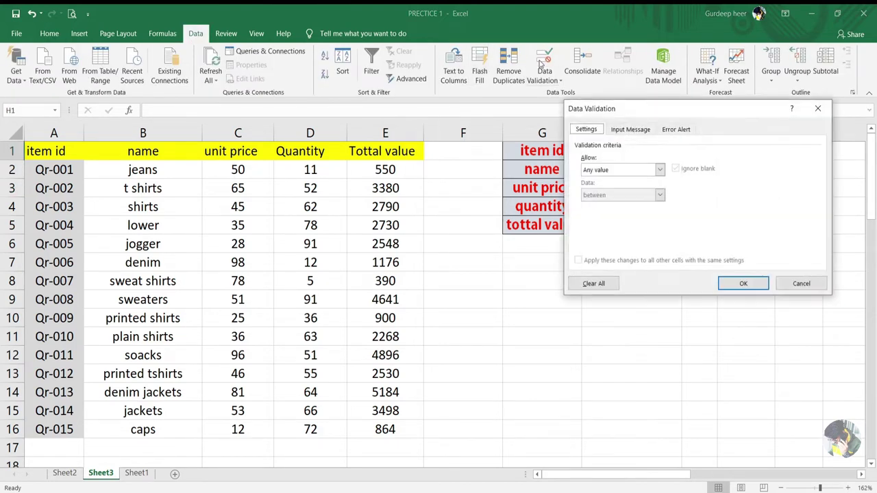
left_click(659, 169)
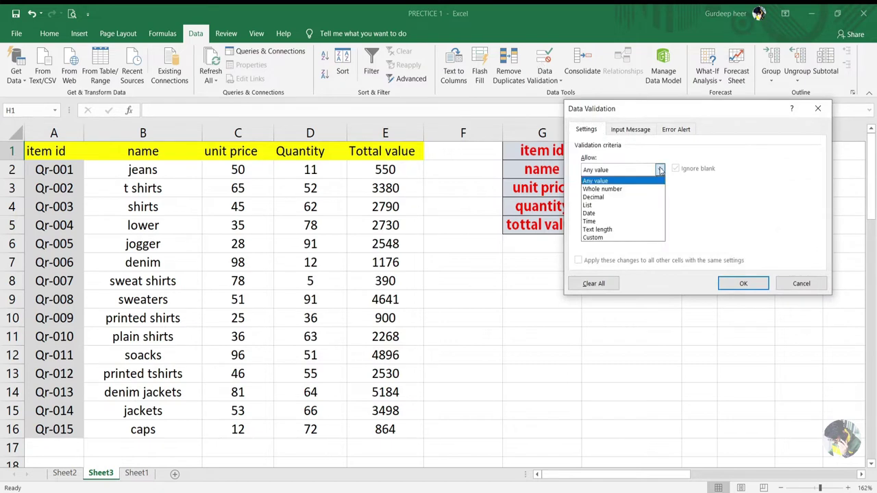
left_click(619, 206)
left_click(620, 219)
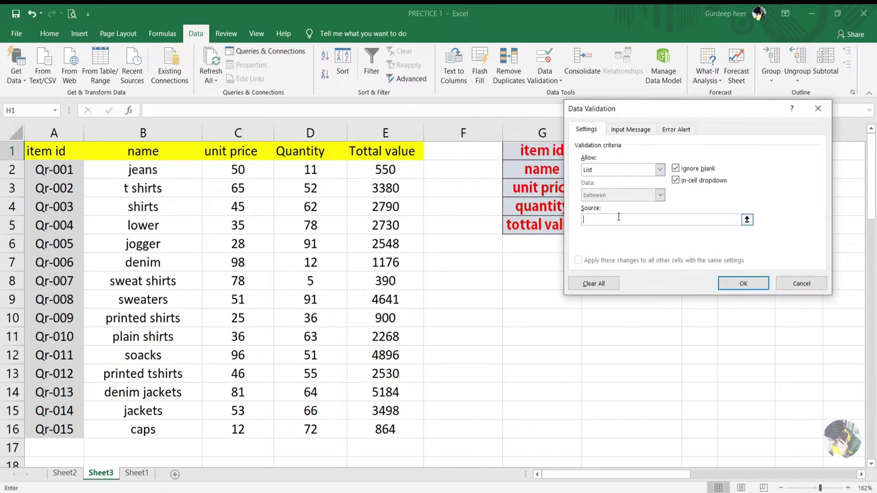
left_click_drag(55, 169, 52, 392)
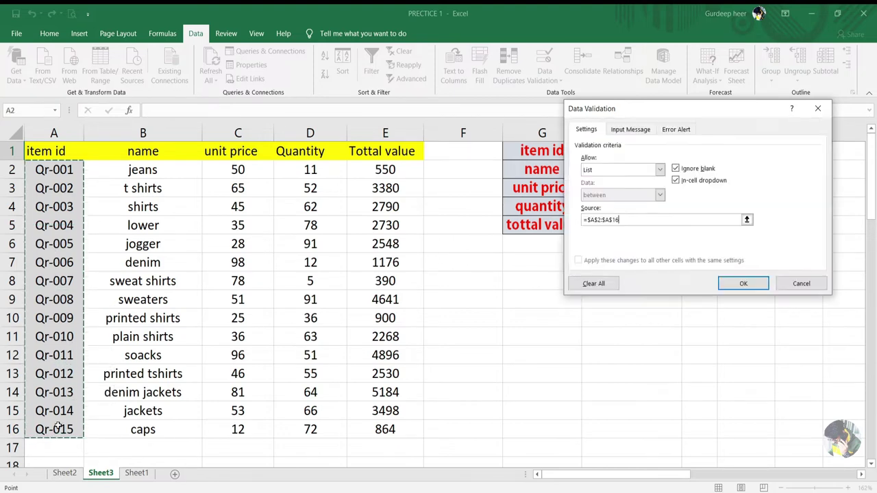
left_click_drag(52, 391, 57, 428)
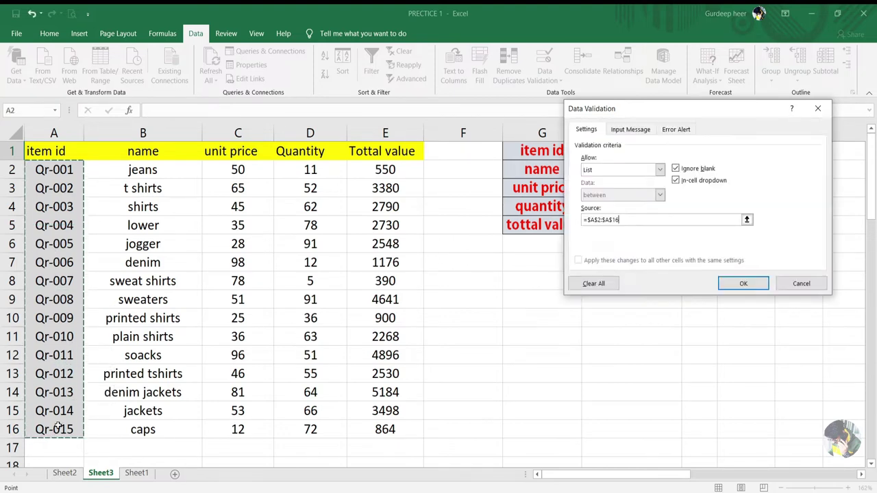
left_click(743, 284)
left_click(687, 156)
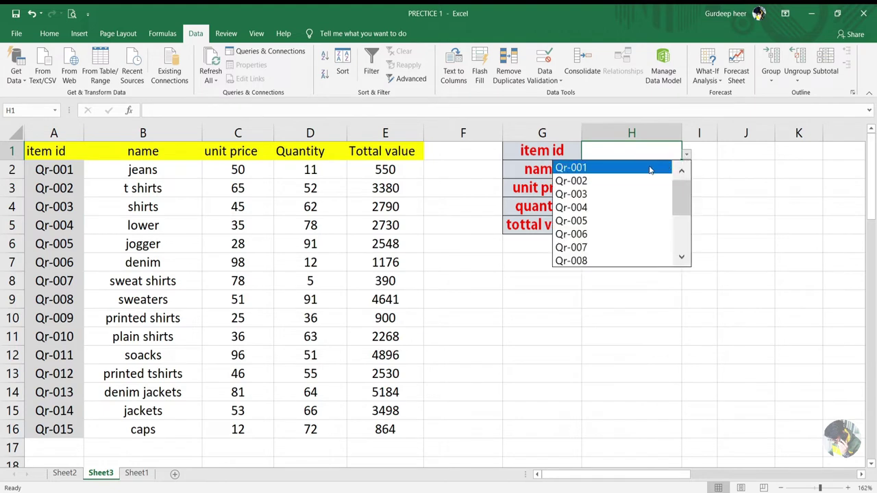
left_click(644, 169)
Step: Enter =VLOOKUP(H1,A2:E16,2,0) in H2 so it returns jeans for Qr-001
left_click(624, 173)
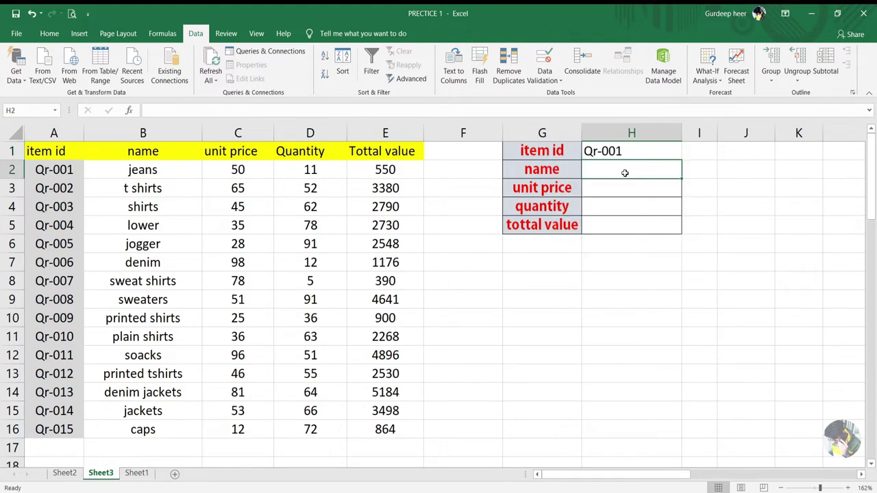
type("=")
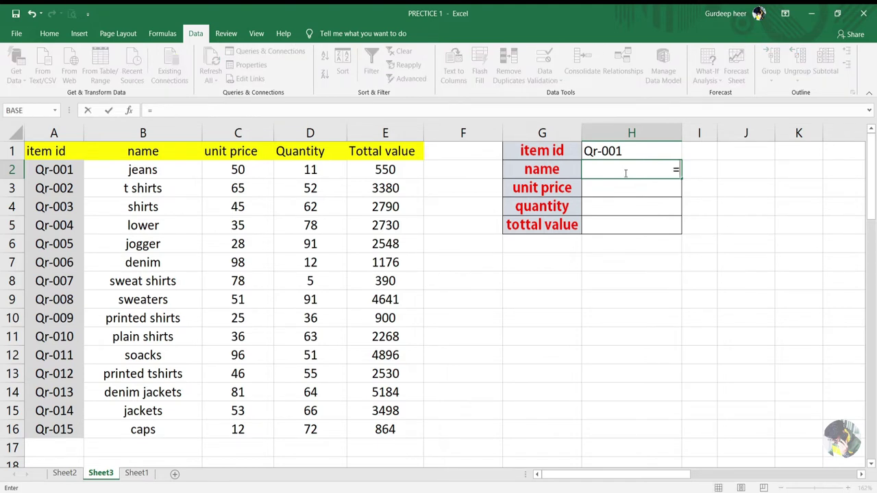
type("vlook")
key("Tab")
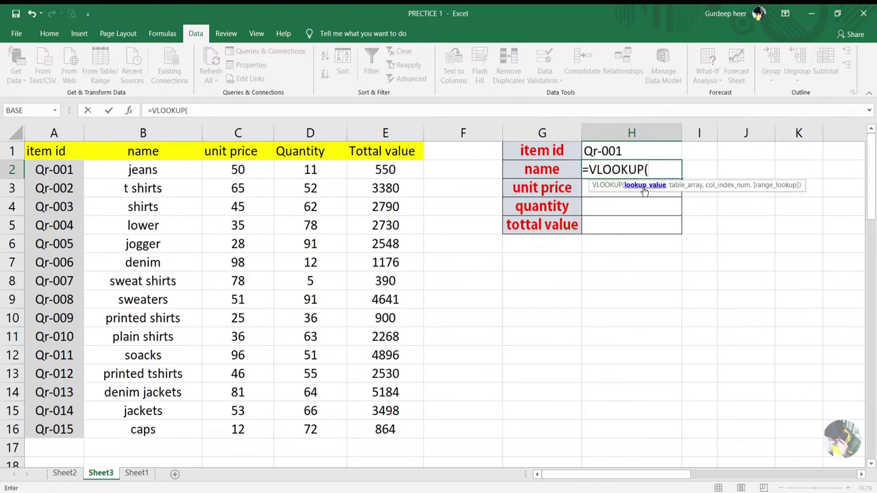
left_click(626, 151)
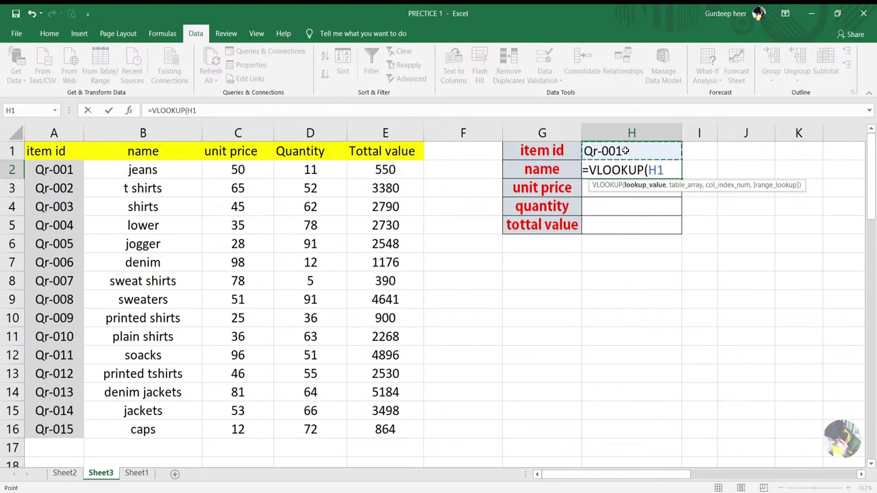
type(",")
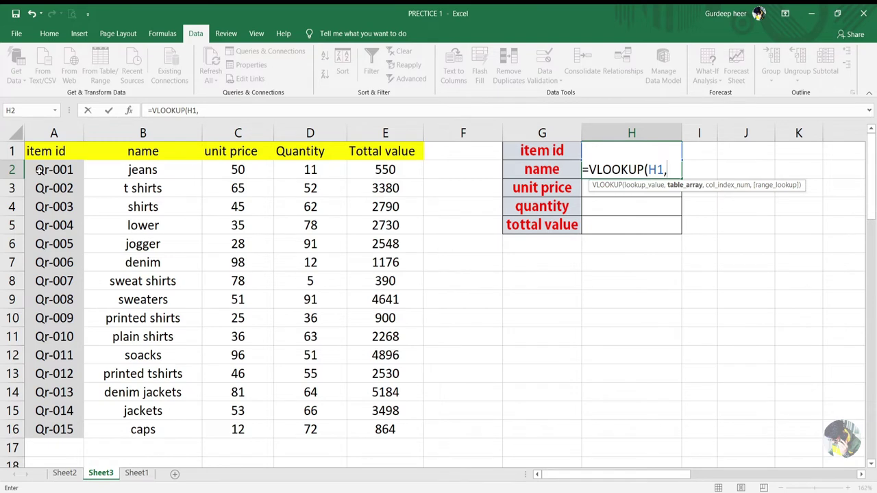
left_click_drag(39, 170, 359, 426)
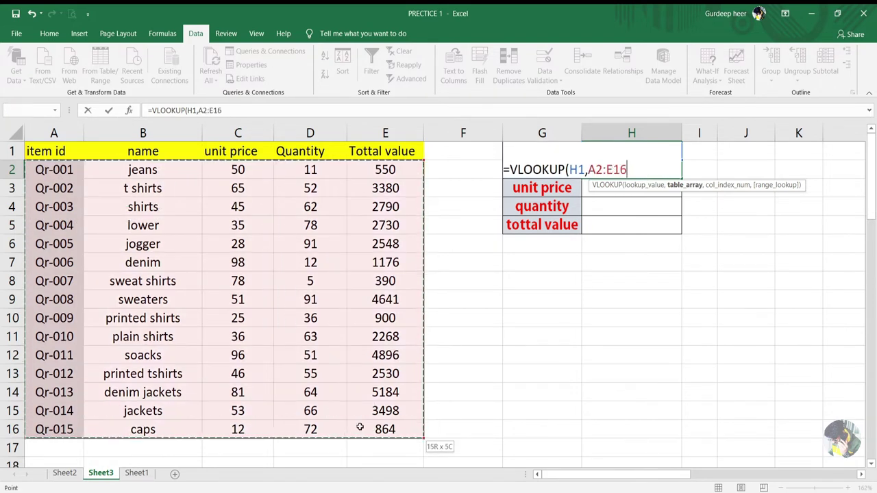
left_click_drag(359, 426, 381, 429)
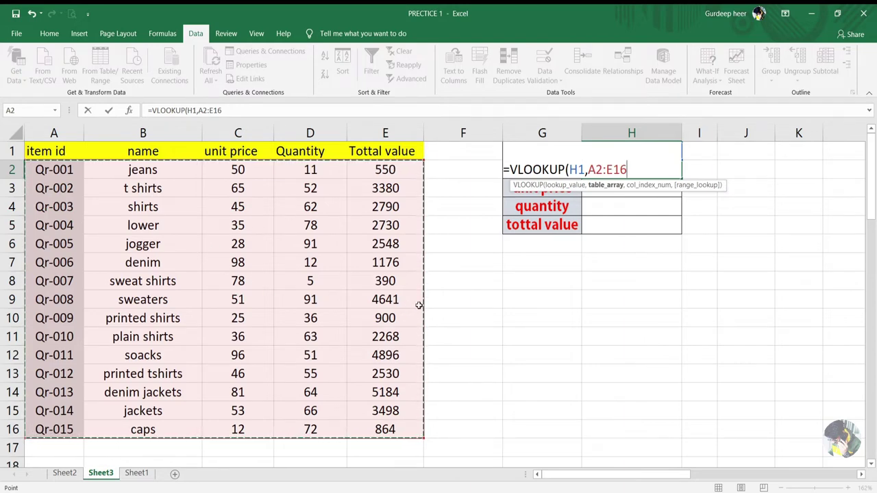
type(",")
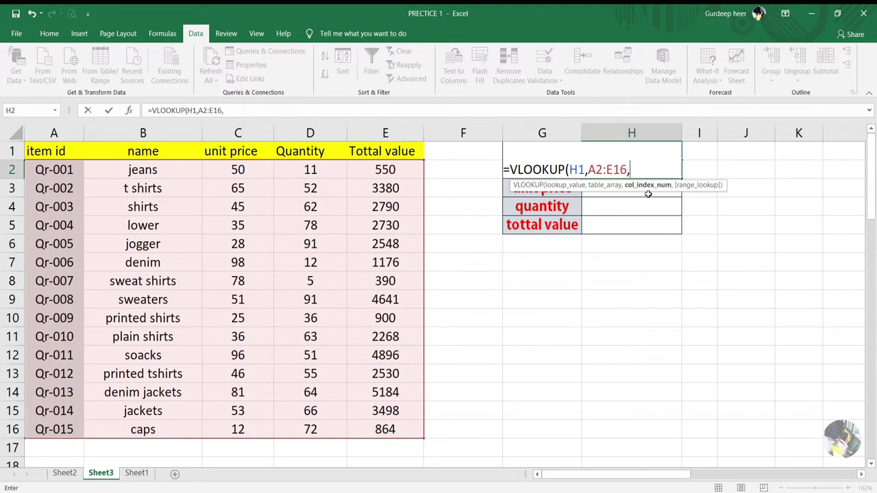
type("2")
type(",")
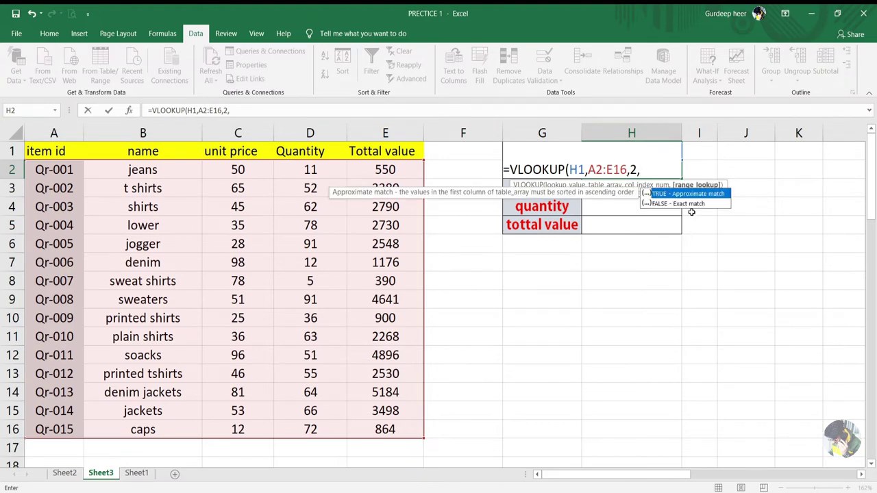
type("0")
key("Return")
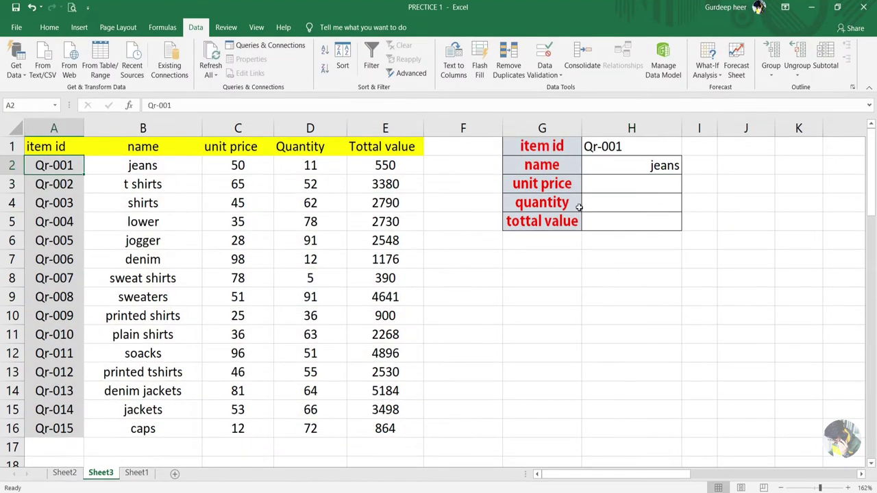
left_click_drag(568, 166, 593, 169)
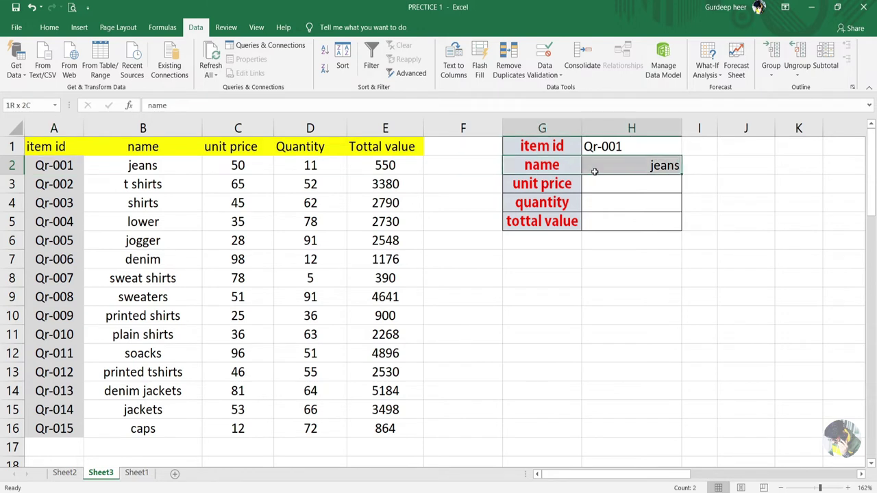
left_click_drag(51, 164, 130, 166)
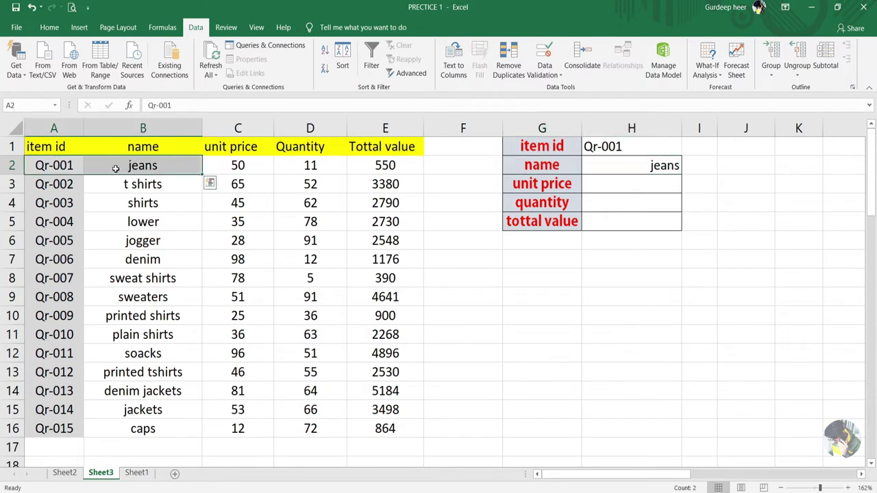
left_click(644, 173)
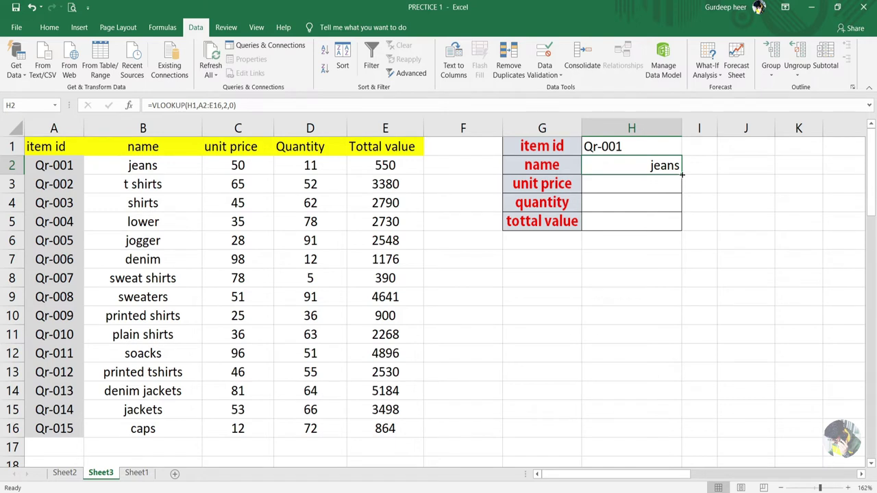
left_click_drag(682, 173, 681, 221)
left_click(657, 242)
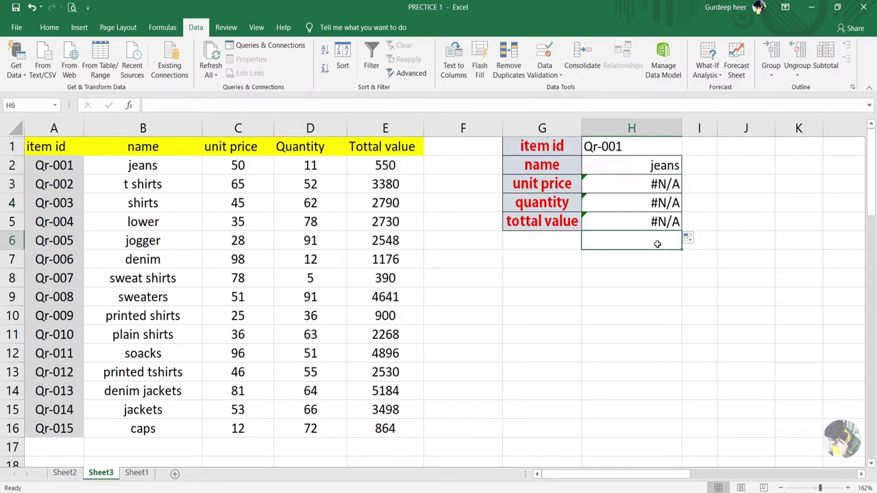
double_click(654, 183)
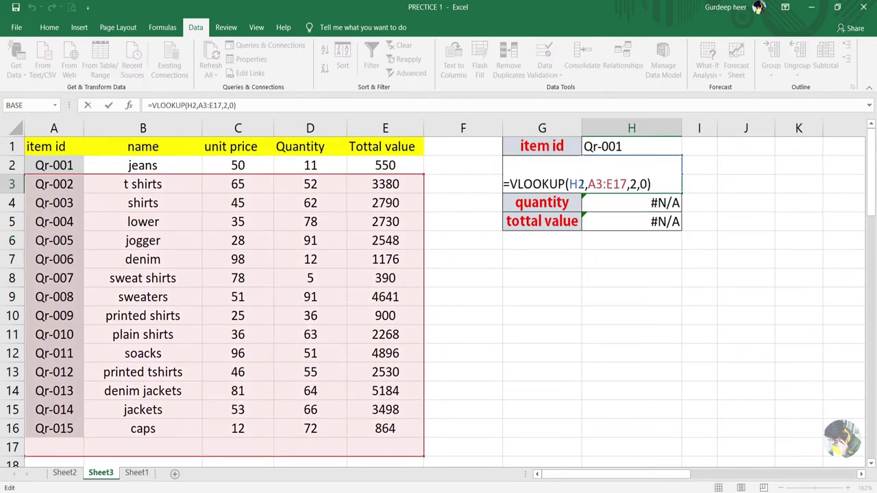
left_click(579, 183)
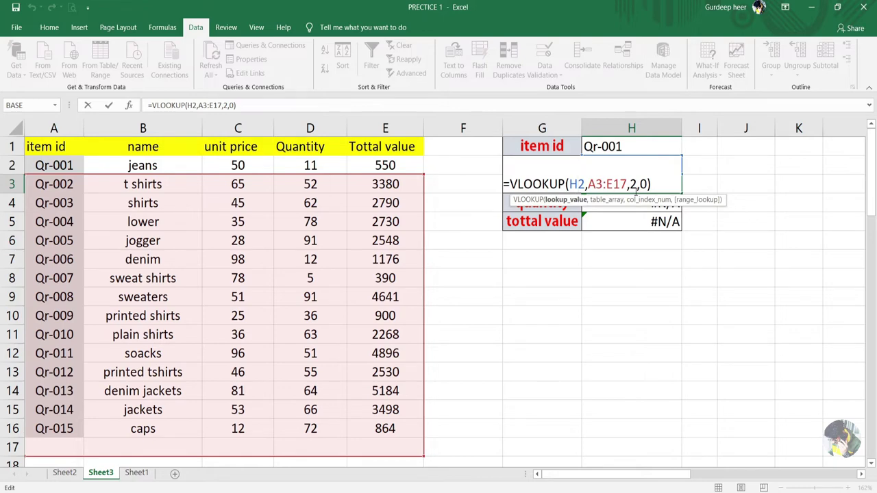
key("Return")
left_click_drag(636, 182, 642, 219)
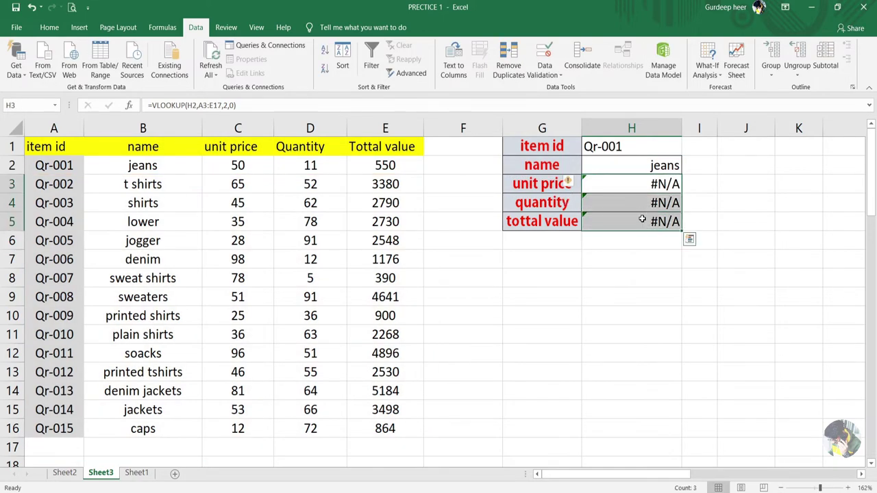
key("Delete")
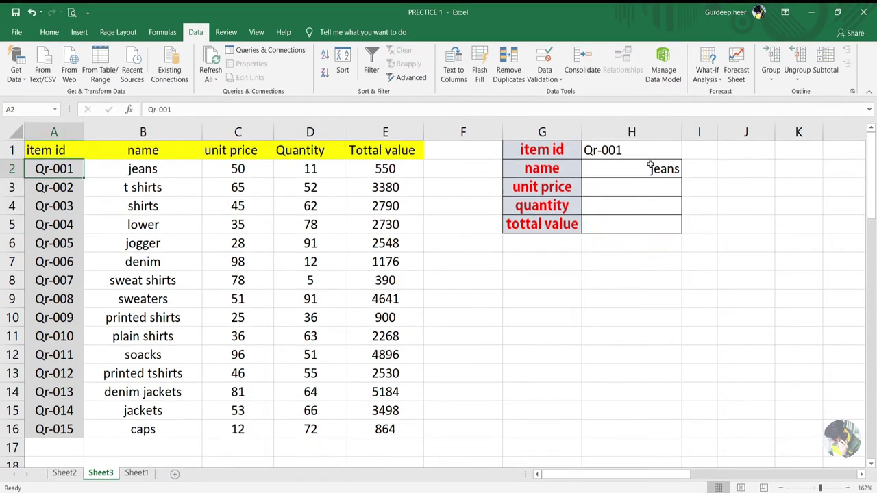
Step: Change H2's formula to use $H$1, $A$2:$E$16 and ROW() as the column number
left_click(649, 162)
double_click(649, 164)
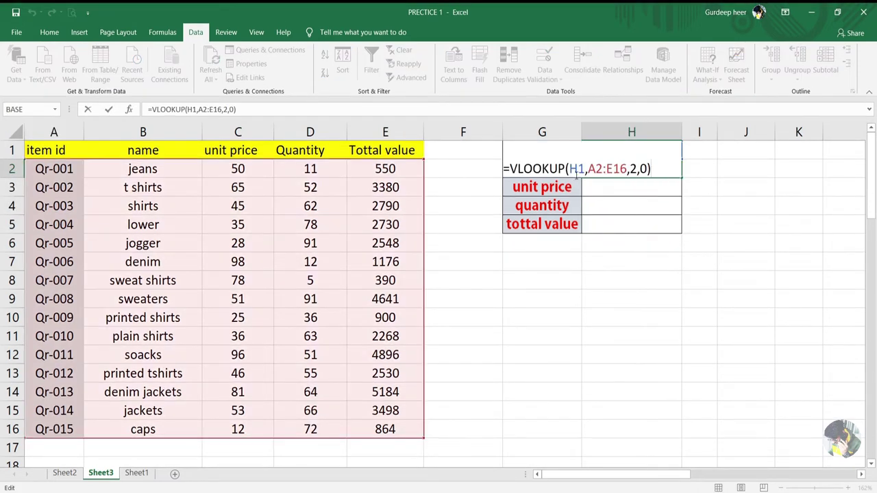
left_click_drag(570, 168, 584, 168)
key("F4")
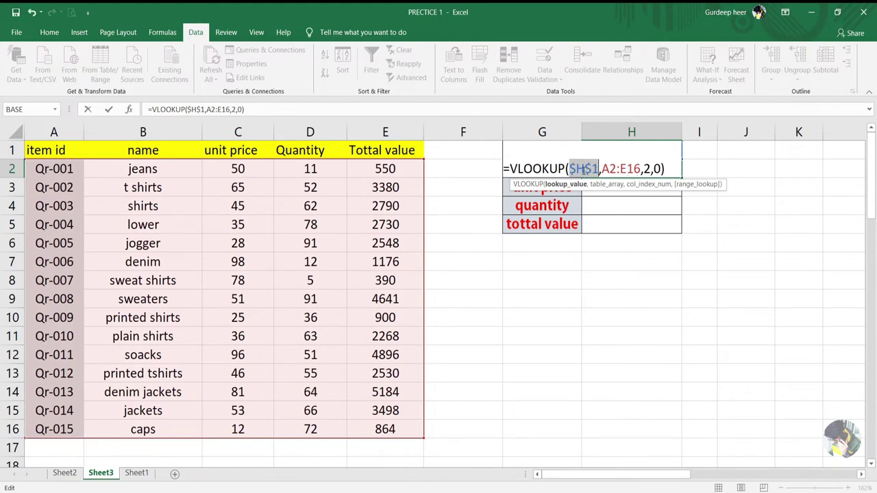
left_click_drag(602, 169, 640, 169)
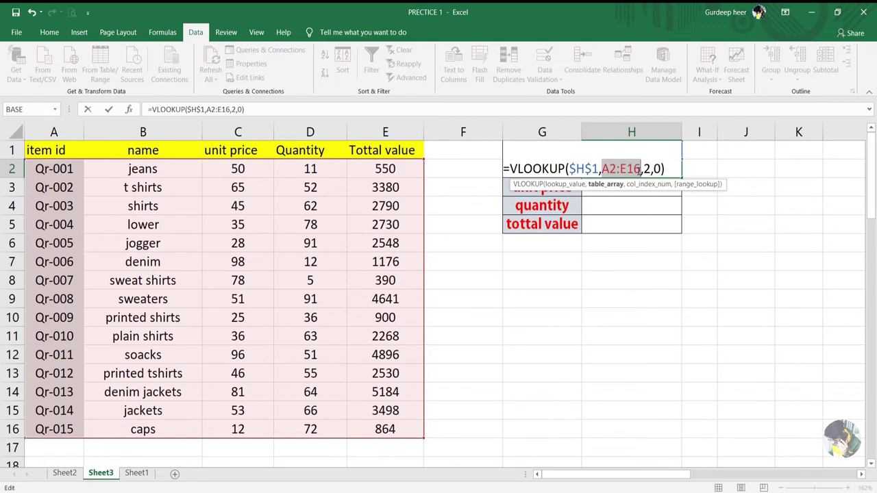
key("F4")
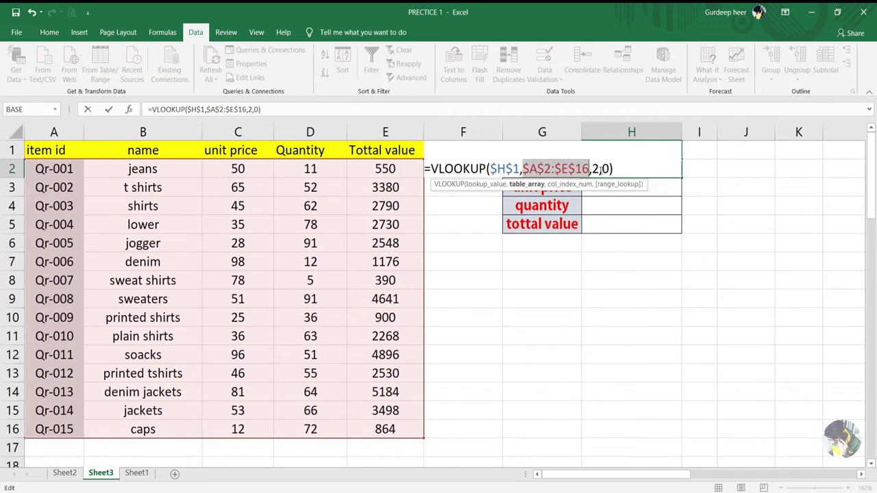
left_click(596, 169)
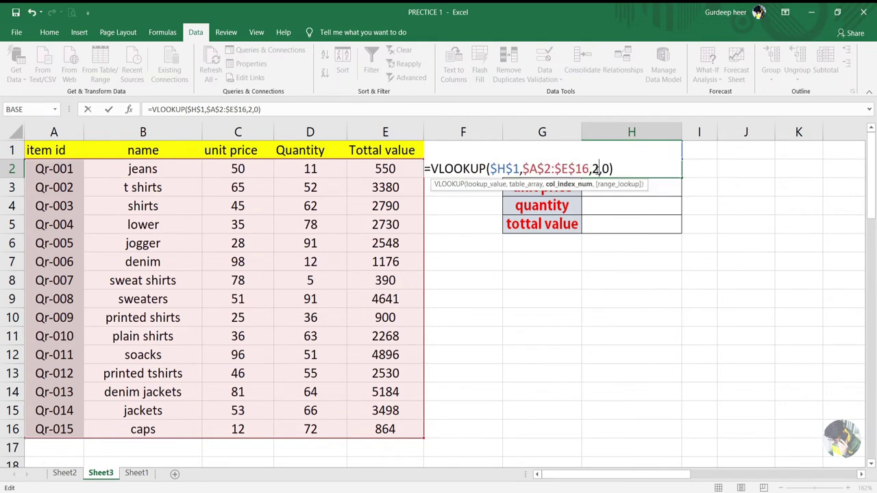
key("BackSpace")
type("ro")
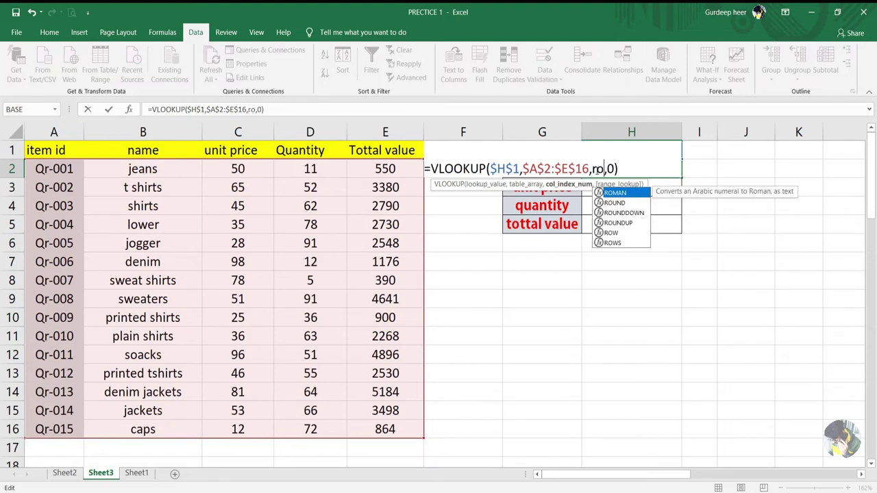
type("w(")
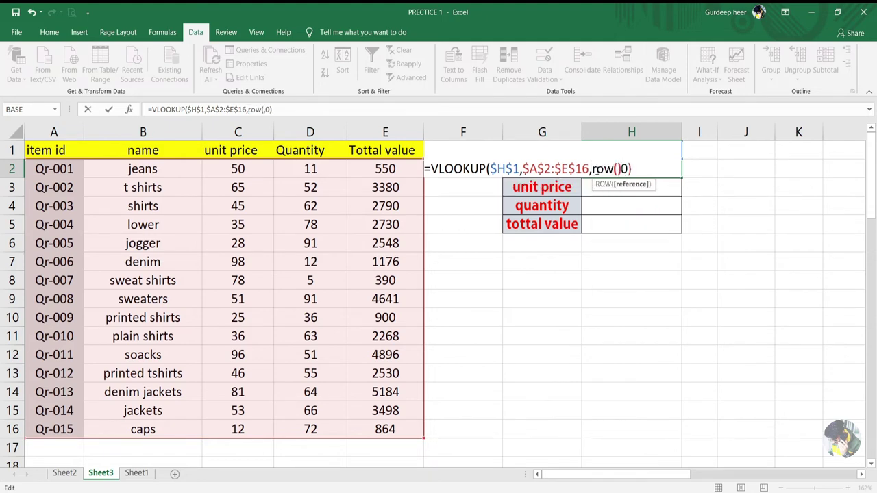
type(")")
key("Return")
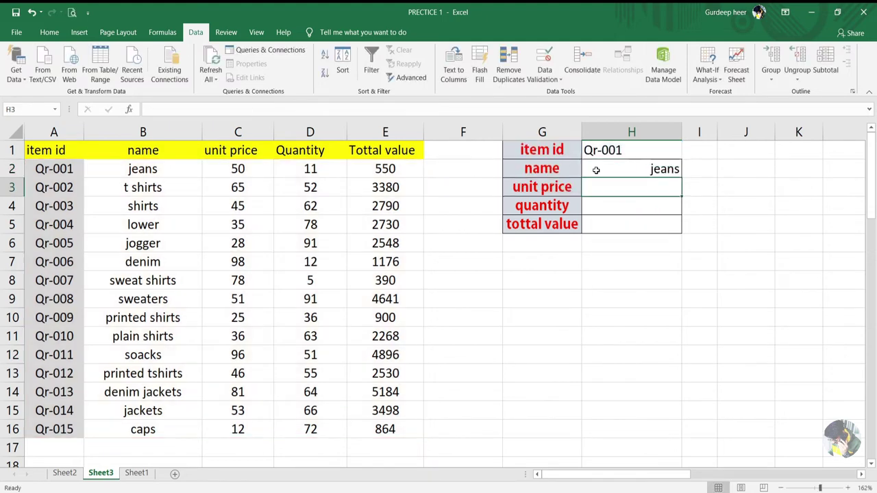
Step: Fill the H2 formula down to H5, showing 50, 11 and 550
left_click(596, 170)
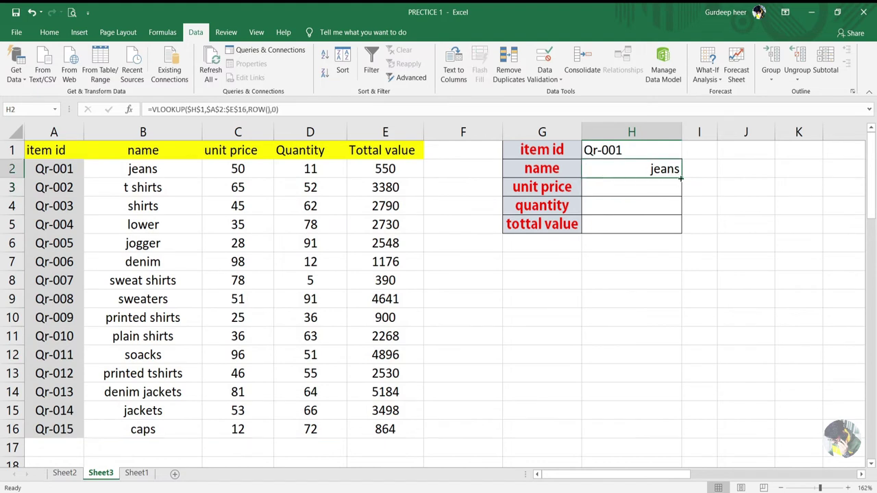
left_click_drag(681, 178, 680, 233)
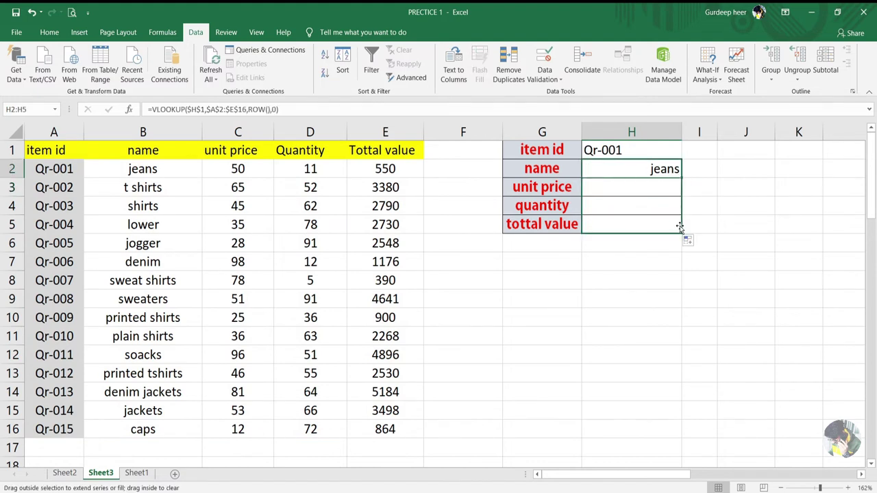
left_click(641, 276)
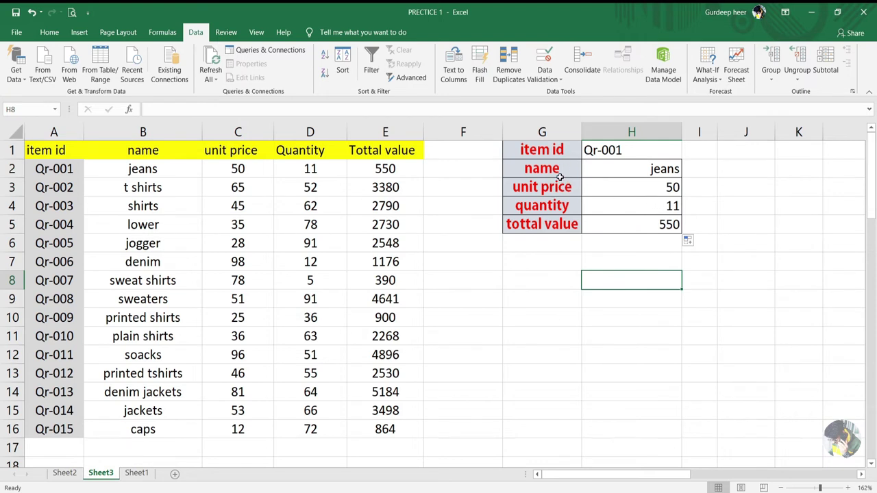
Step: Check the panel against the jeans row, then switch H1 to Qr-007 and compare its row
mouse_move(55, 171)
left_mouse_down()
mouse_move(261, 183)
mouse_move(360, 173)
left_mouse_up()
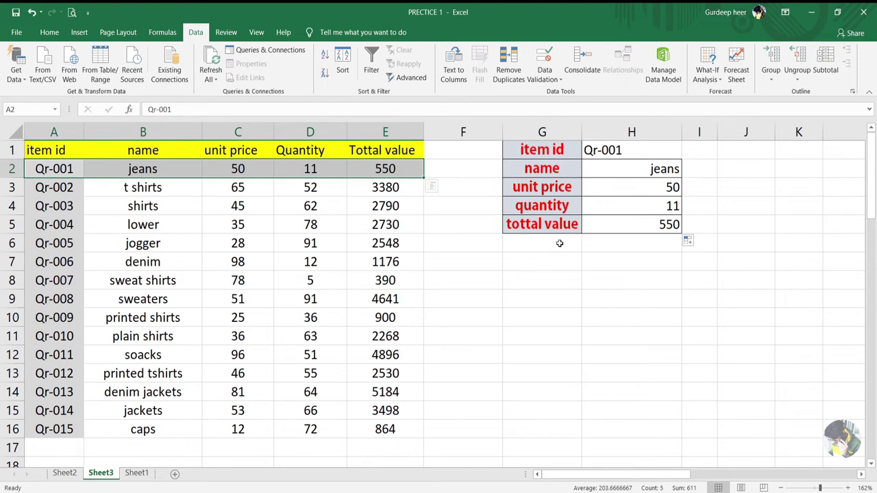
left_click(609, 258)
left_click(663, 149)
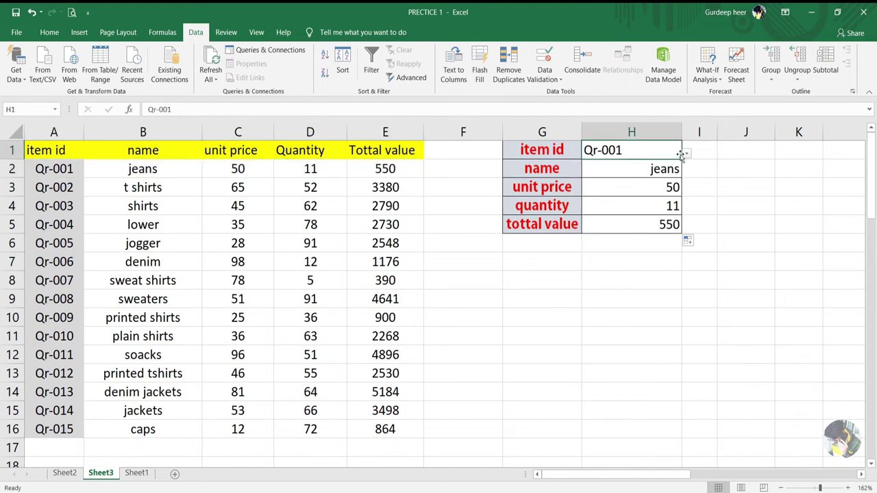
left_click(687, 158)
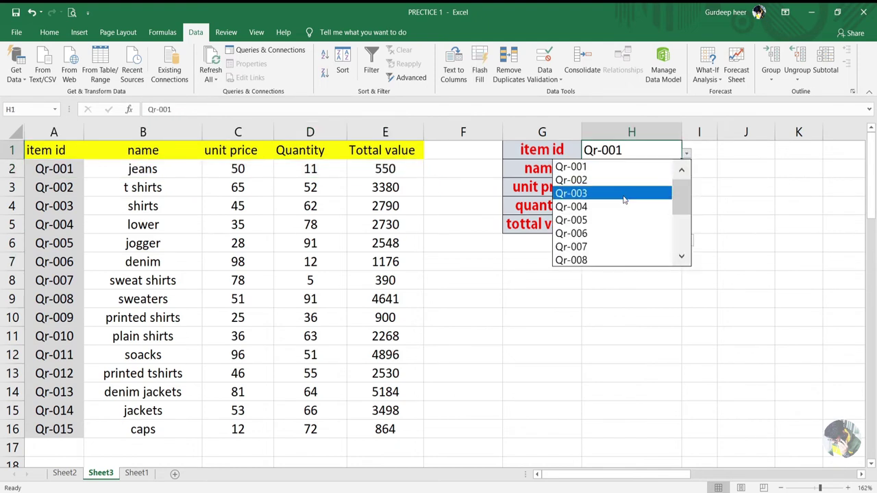
left_click(606, 248)
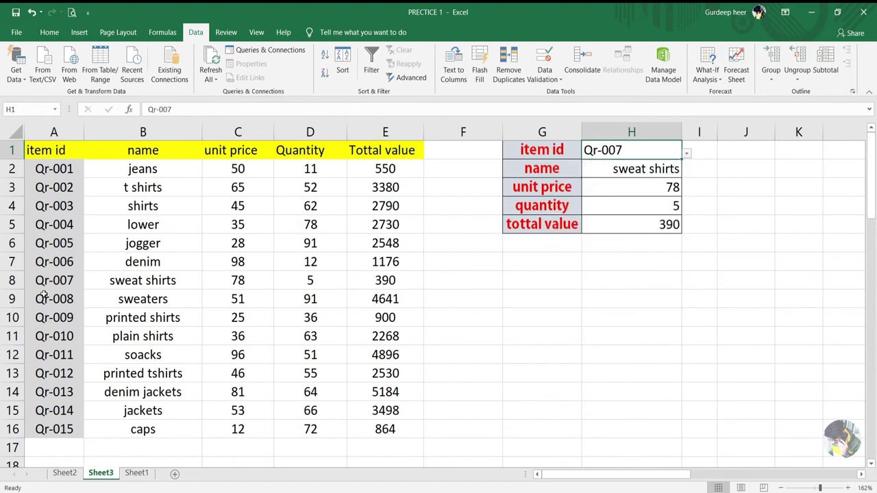
left_click_drag(43, 282, 392, 282)
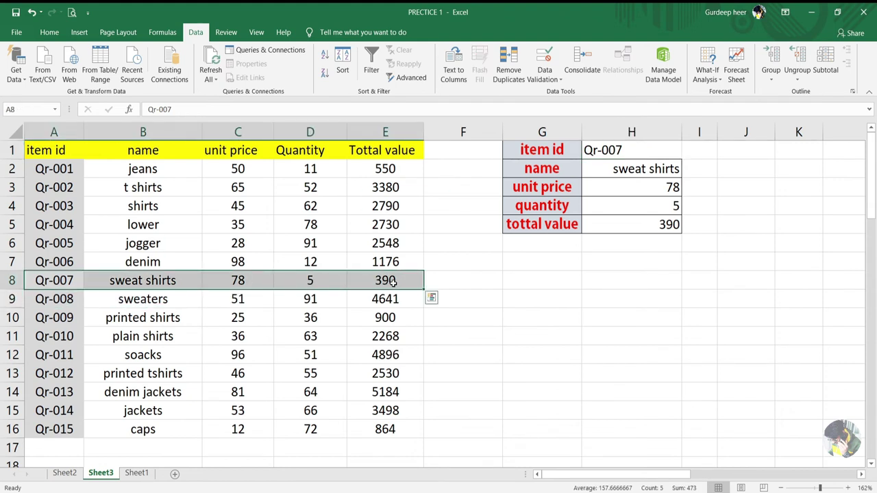
Step: Switch H1 to Qr-010 and review the H2 formula
left_click(665, 145)
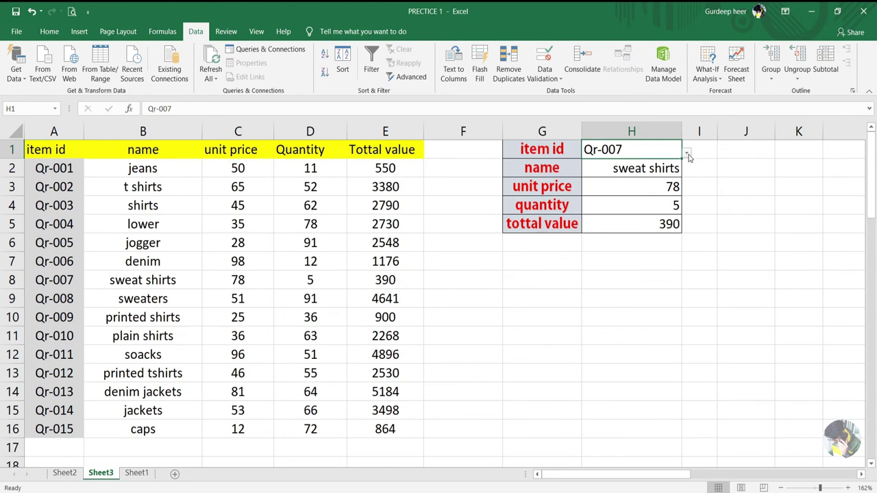
left_click(687, 154)
left_click(625, 206)
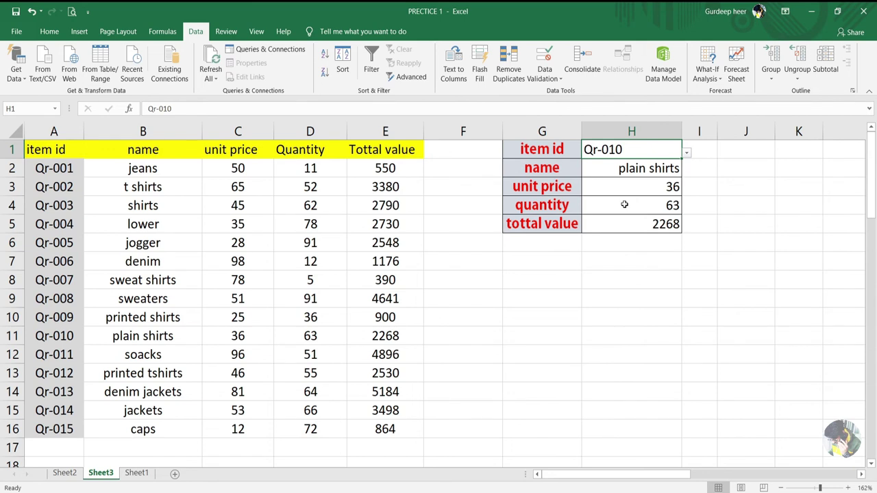
double_click(646, 168)
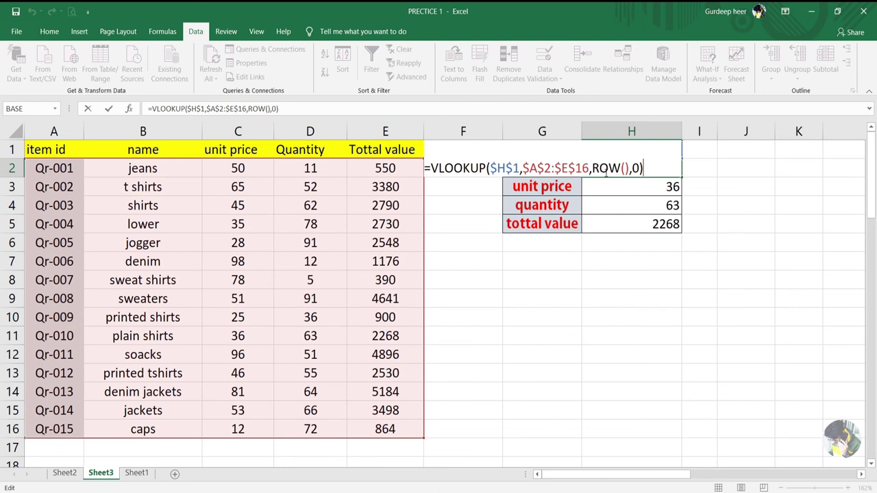
left_click(608, 168)
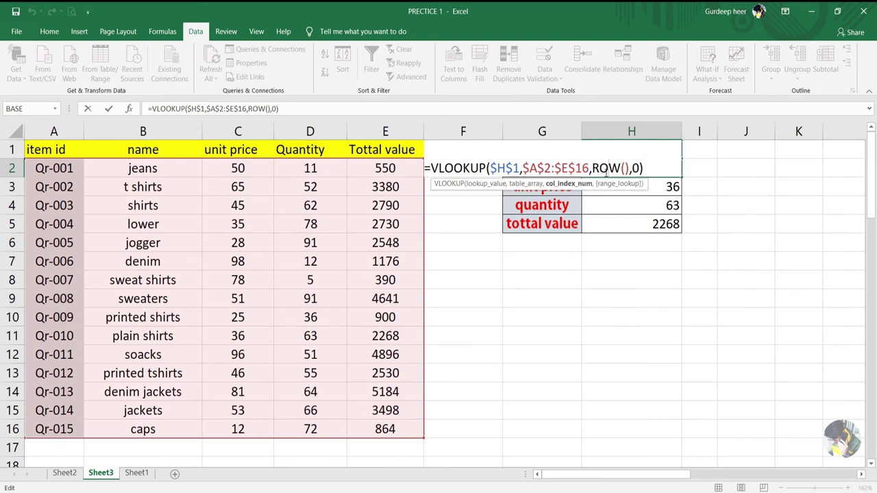
key("Return")
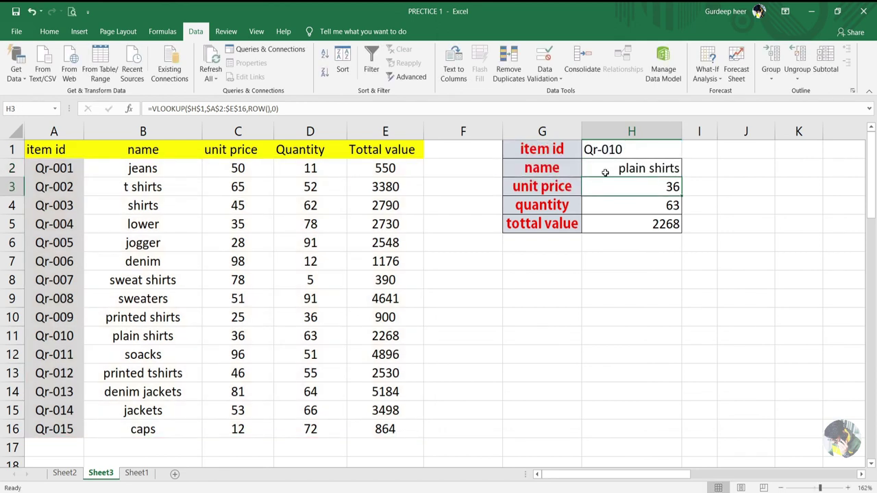